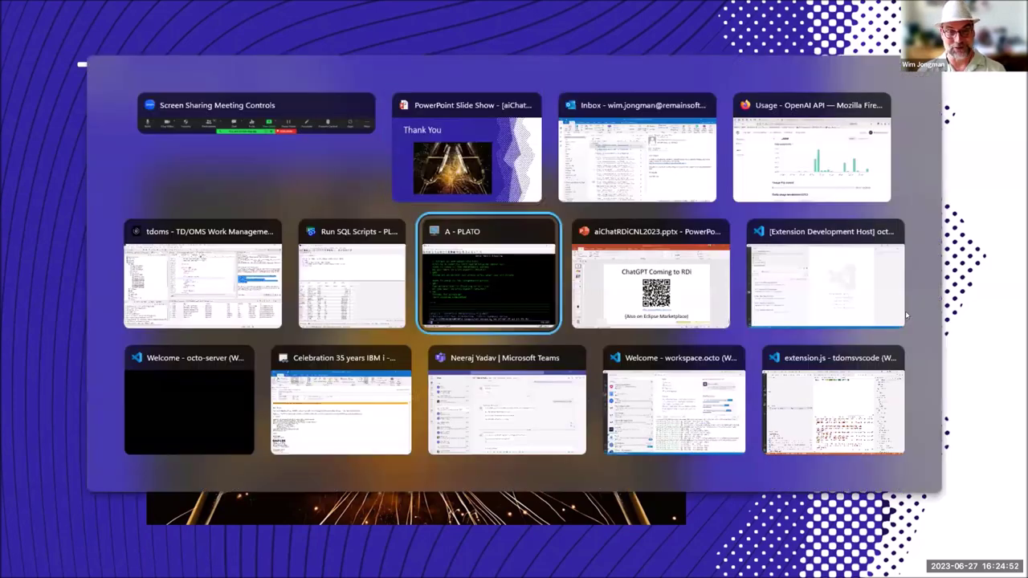
- In the PLATO terminal session, open the System Definition screen from System Management in the TD/OMS main menu
{"action": "key", "text": "F3"}
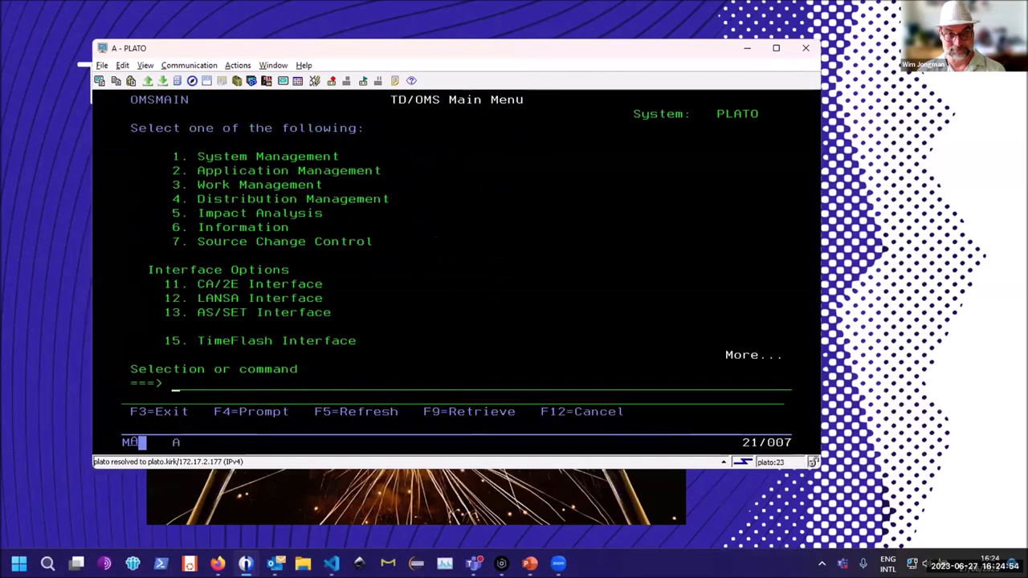
{"action": "type", "text": "1"}
{"action": "key", "text": "Return"}
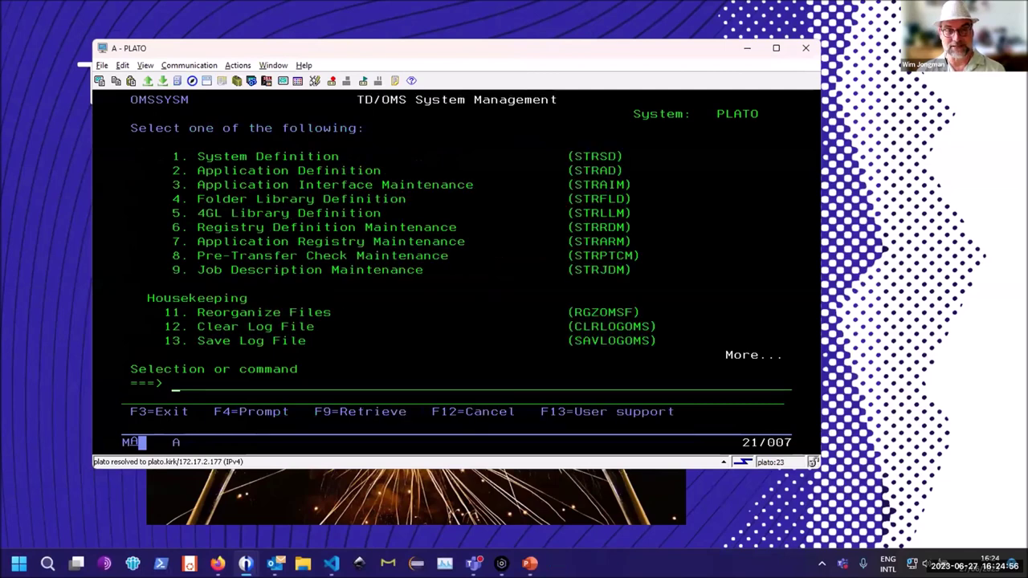
{"action": "type", "text": "1"}
{"action": "key", "text": "Return"}
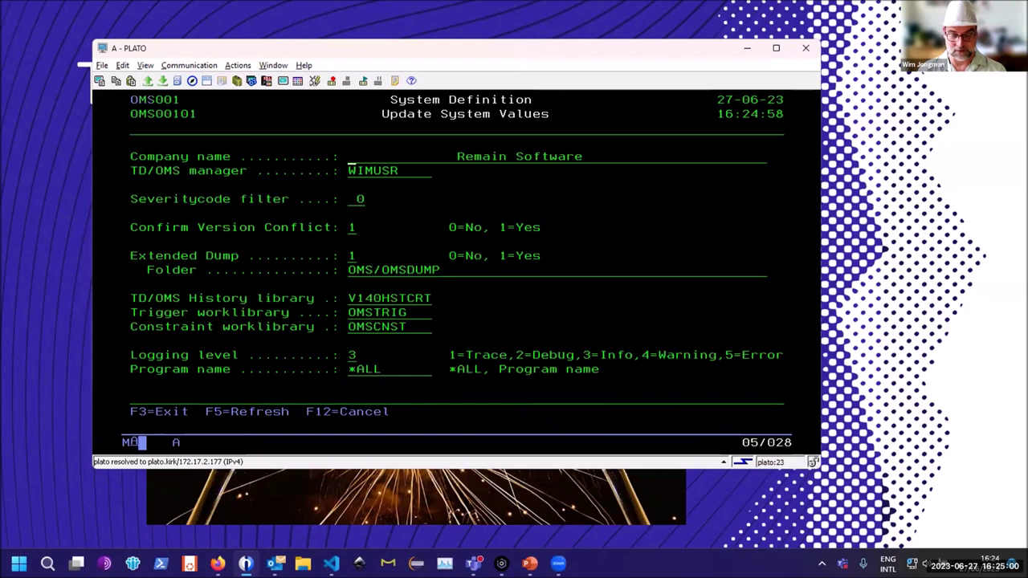
- Leave System Definition and bring up the Work with Fixes list for the DEMO application
{"action": "key", "text": "F3"}
{"action": "type", "text": "10"}
{"action": "key", "text": "Return"}
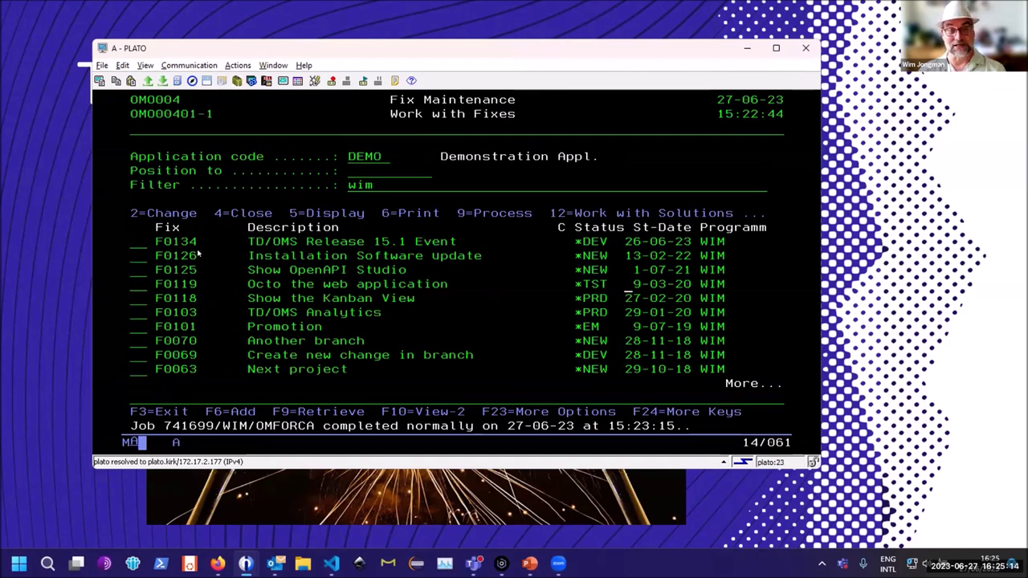
- List the connected solutions of fix F0134, browse the source of program V15R1M1, and exit the viewer
{"action": "left_click", "coordinate": [135, 242]}
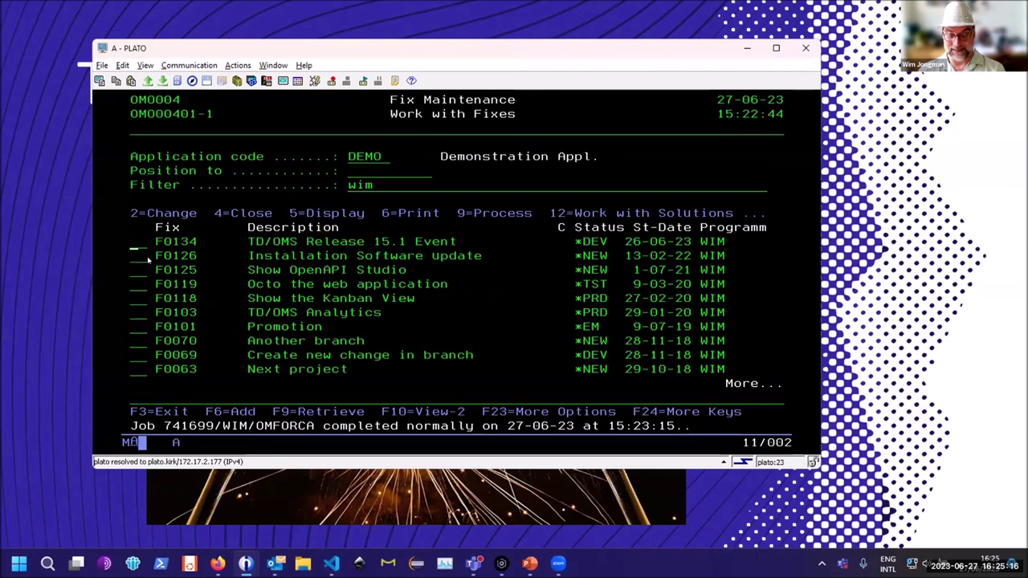
{"action": "type", "text": "12"}
{"action": "key", "text": "Return"}
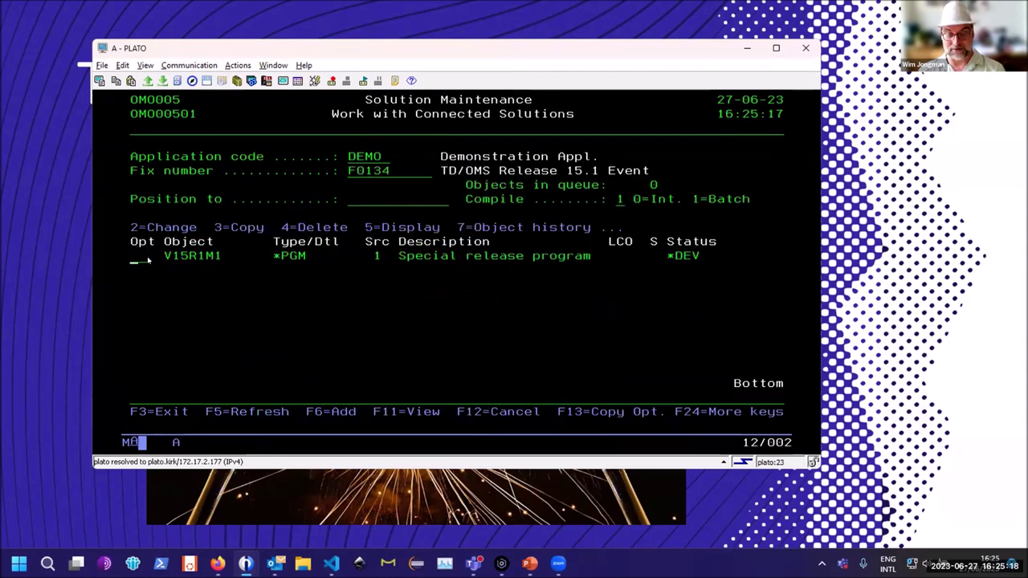
{"action": "type", "text": "5"}
{"action": "key", "text": "Return"}
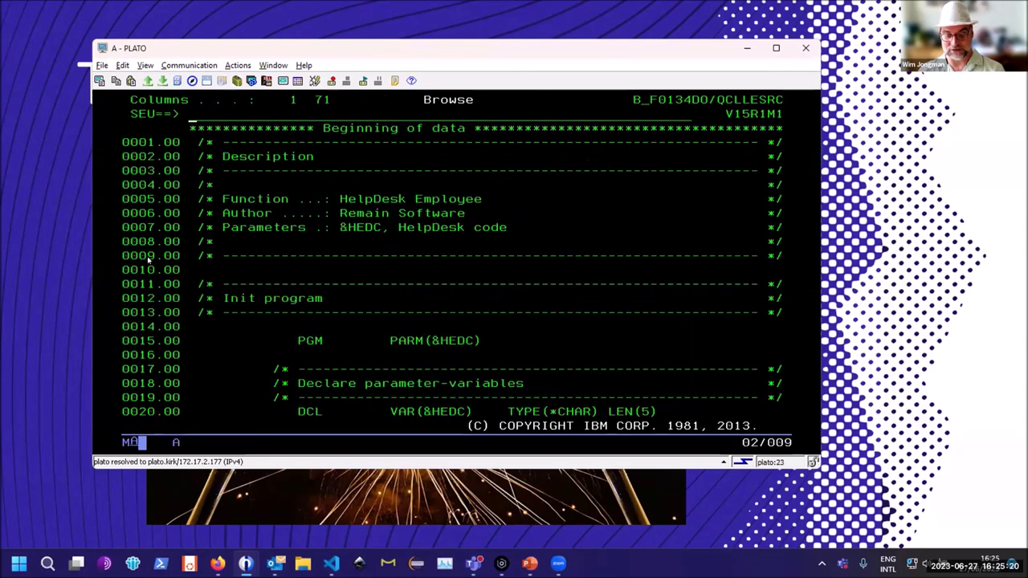
{"action": "key", "text": "F3"}
{"action": "key", "text": "F3"}
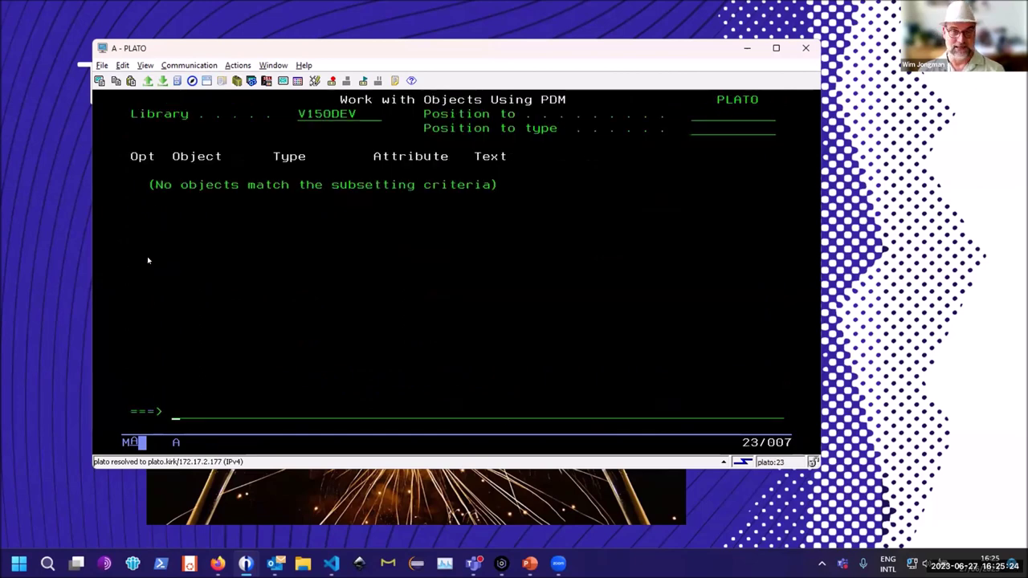
- Switch to IBM Rational Developer for i and show the task tree in the TD/OMS Work Management view
{"action": "key", "text": "alt+Tab"}
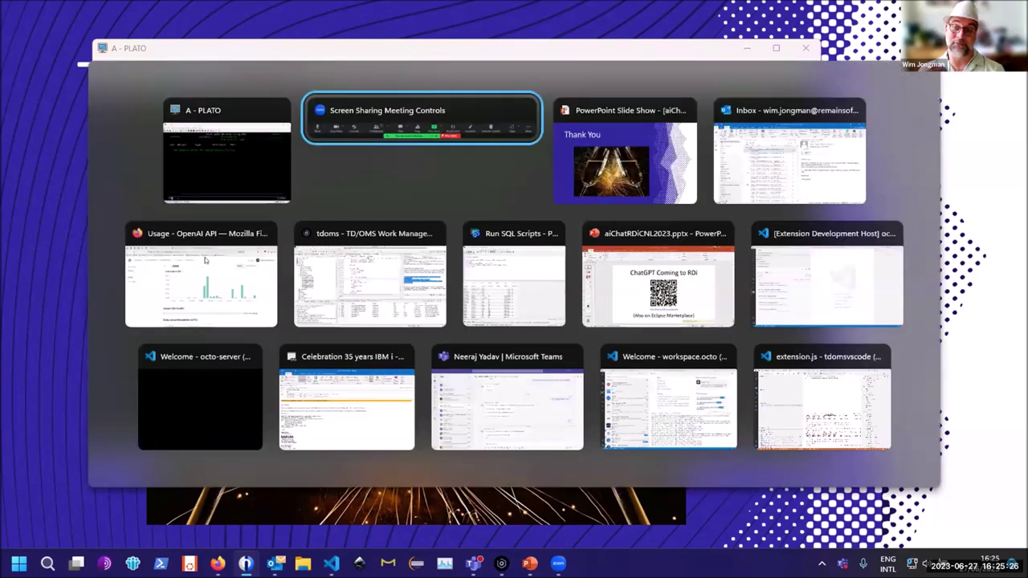
{"action": "key", "text": "alt+Tab"}
{"action": "key", "text": "alt+Tab"}
{"action": "key", "text": "alt+Tab"}
{"action": "key", "text": "alt+Tab"}
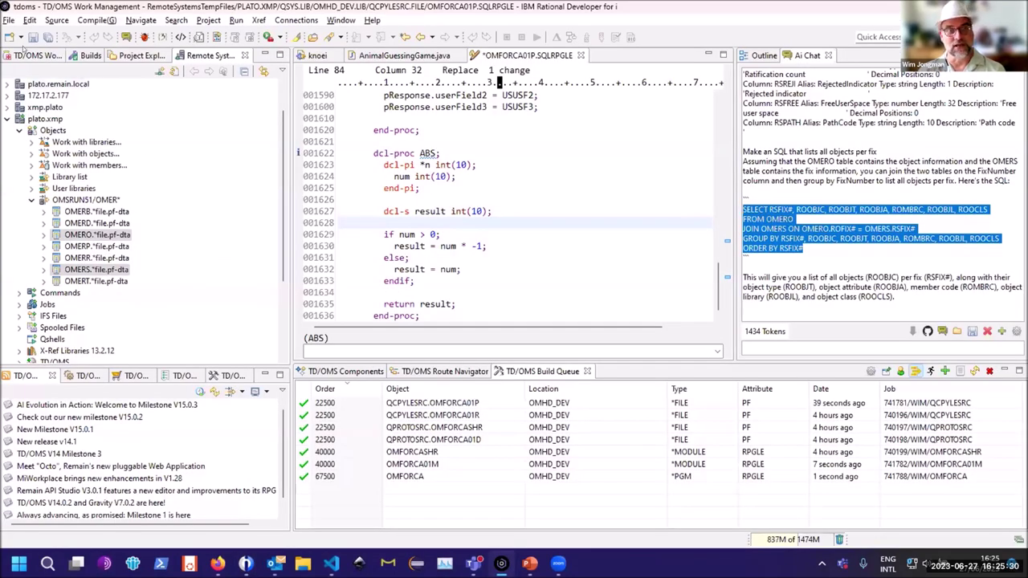
{"action": "left_click", "coordinate": [23, 54]}
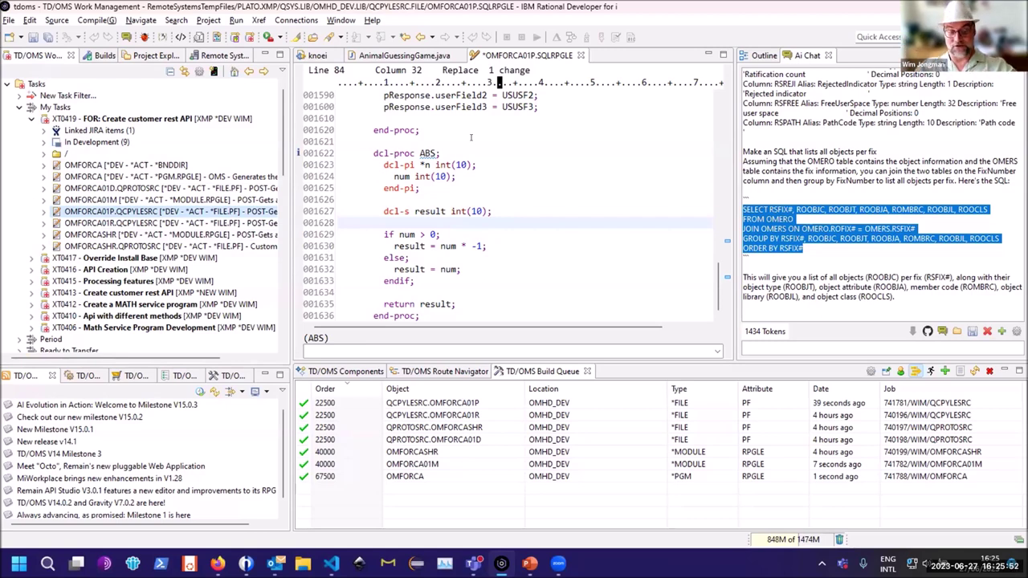
- Switch to the Octo web application in Firefox and open task F0134 with its Details section expanded
{"action": "key", "text": "alt+Tab"}
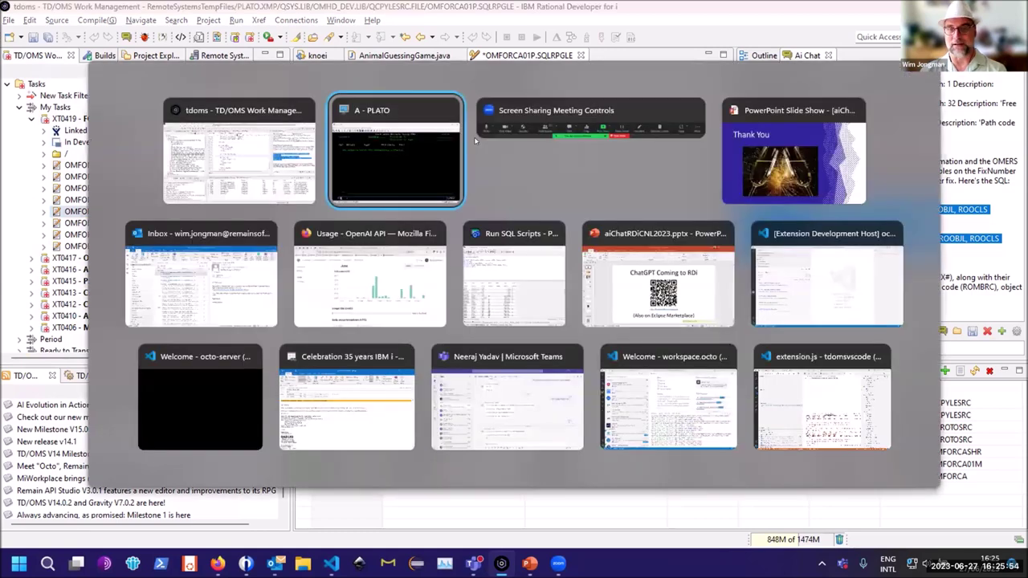
{"action": "key", "text": "Down"}
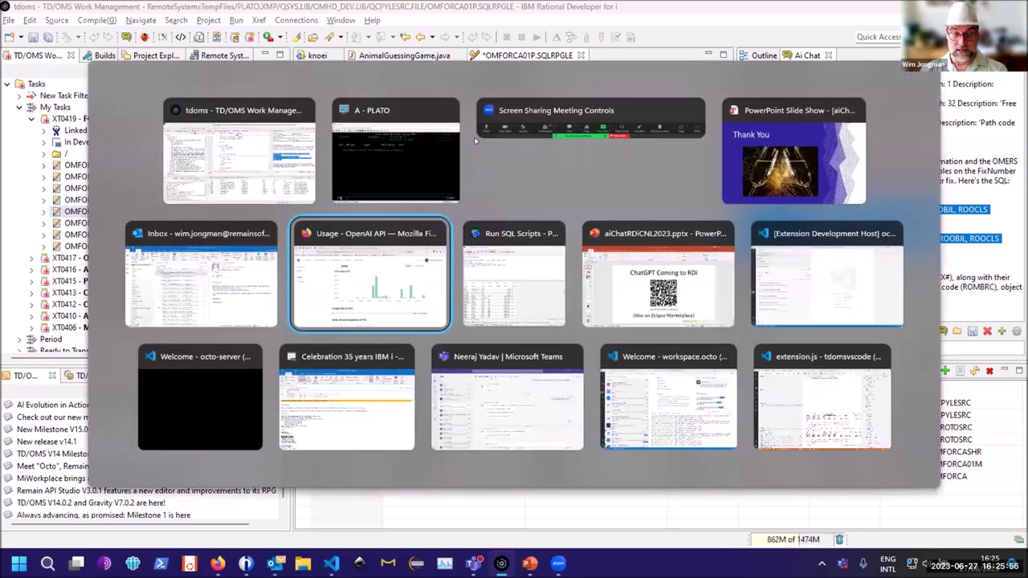
{"action": "key", "text": "ctrl+Tab"}
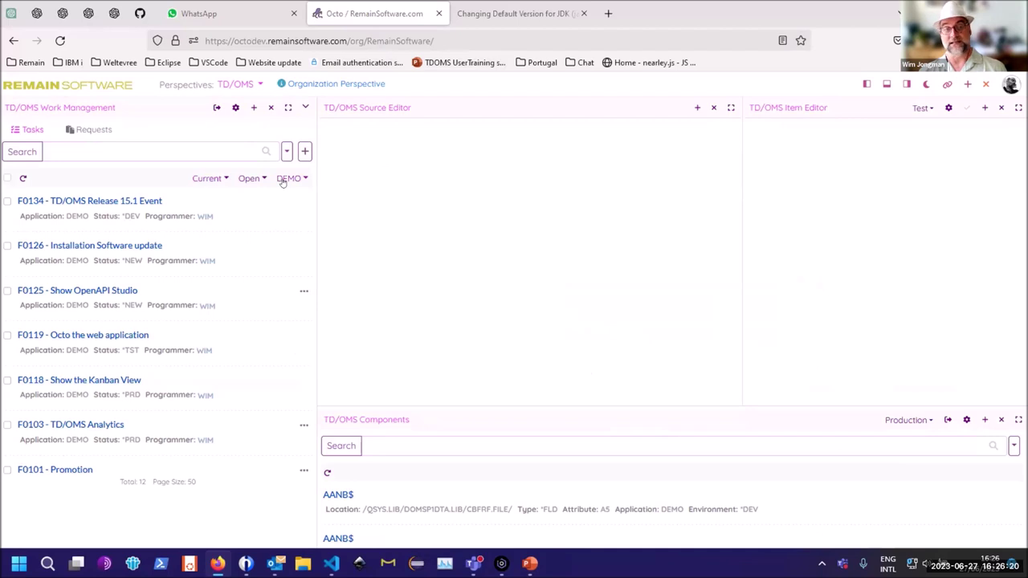
{"action": "left_click", "coordinate": [96, 203]}
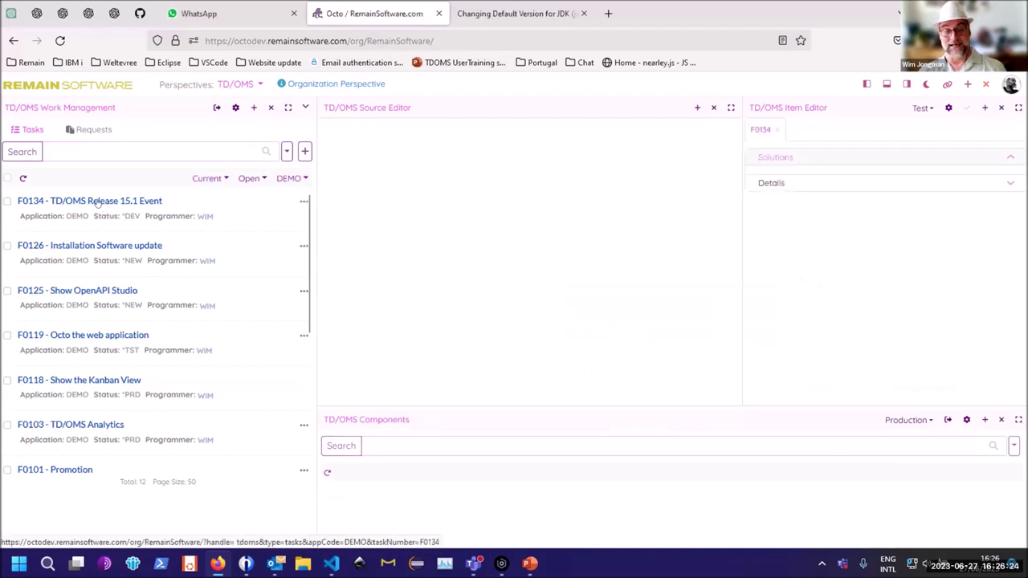
{"action": "left_click", "coordinate": [769, 183]}
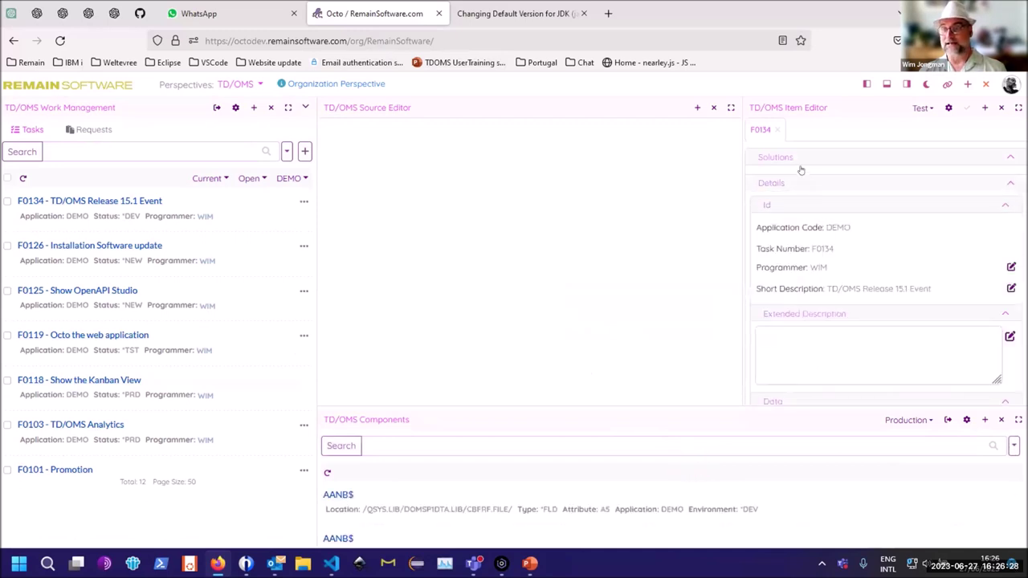
{"action": "left_click", "coordinate": [796, 158]}
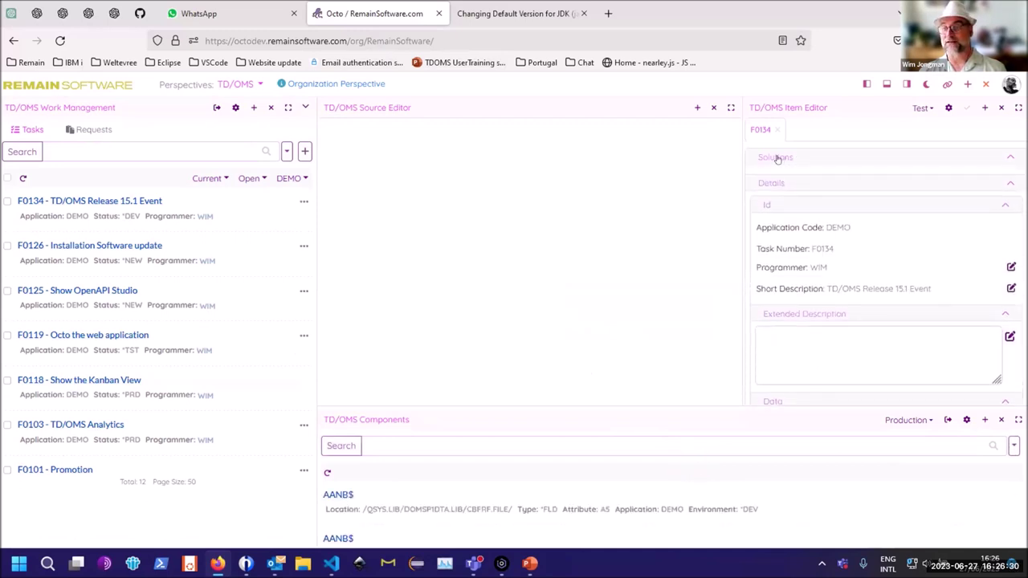
{"action": "left_click", "coordinate": [775, 158]}
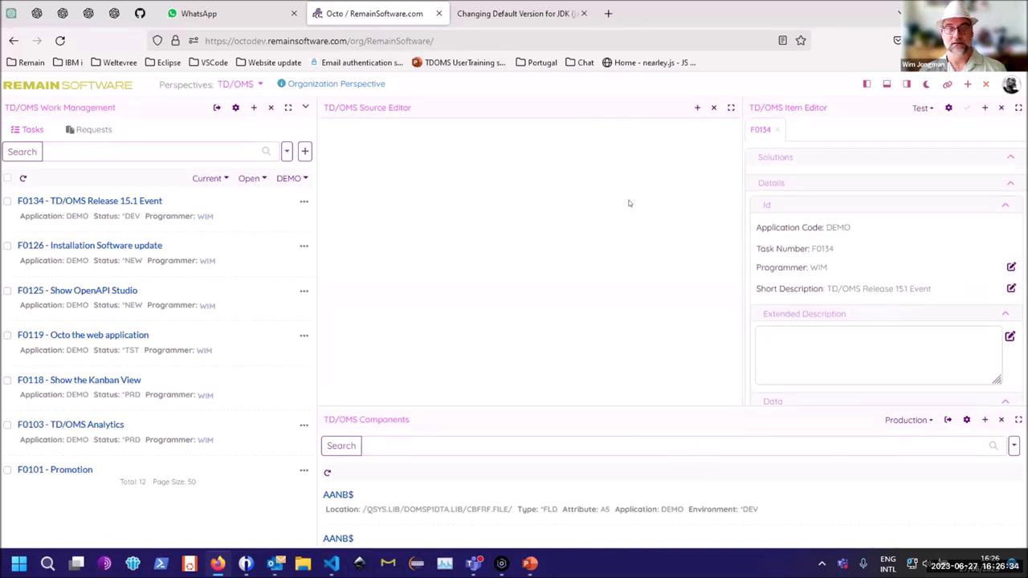
- Close and reopen task F0134 in the item editor, and open task F0119 alongside it
{"action": "left_click", "coordinate": [775, 130]}
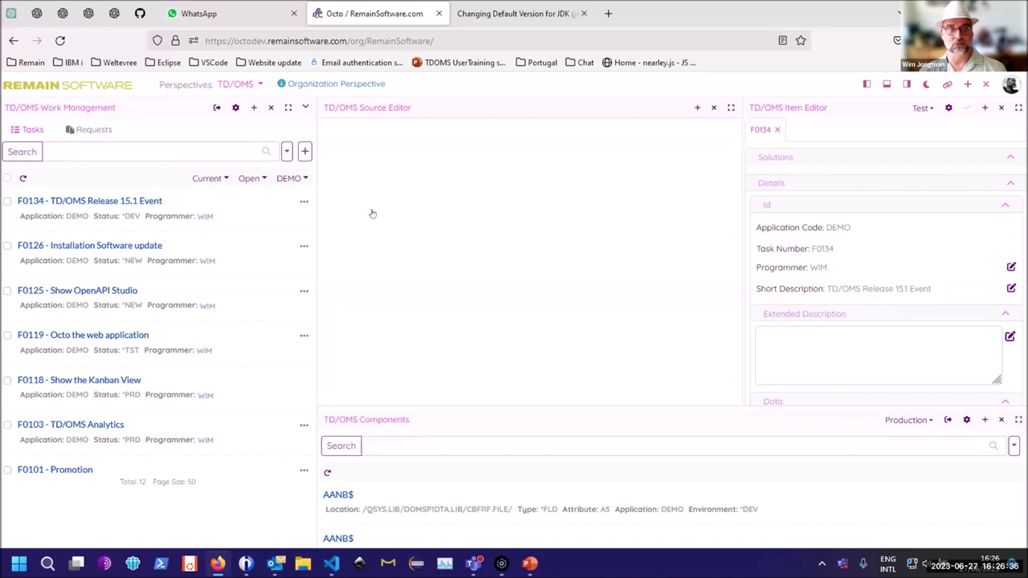
{"action": "left_click", "coordinate": [131, 202]}
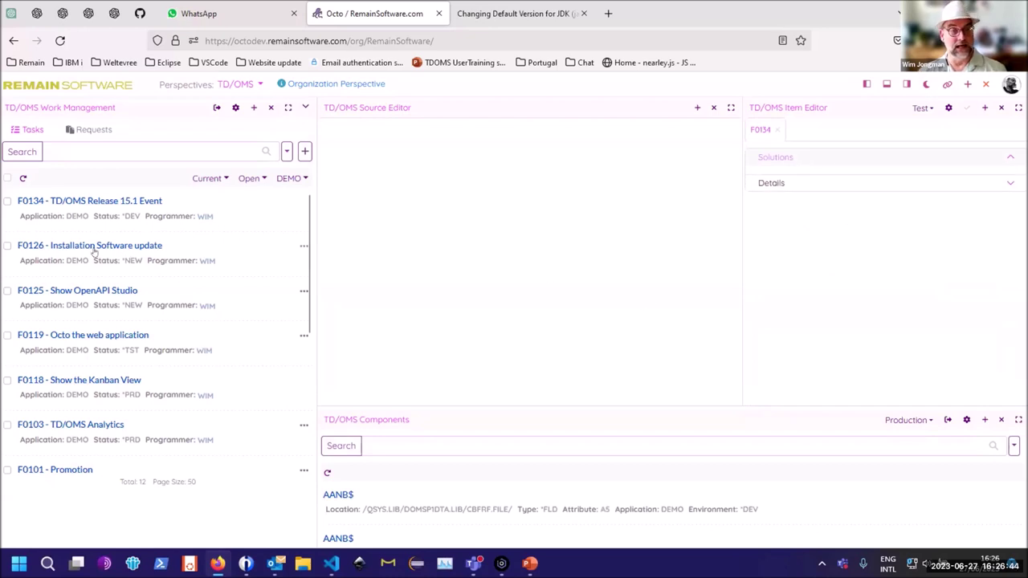
{"action": "left_click", "coordinate": [79, 335]}
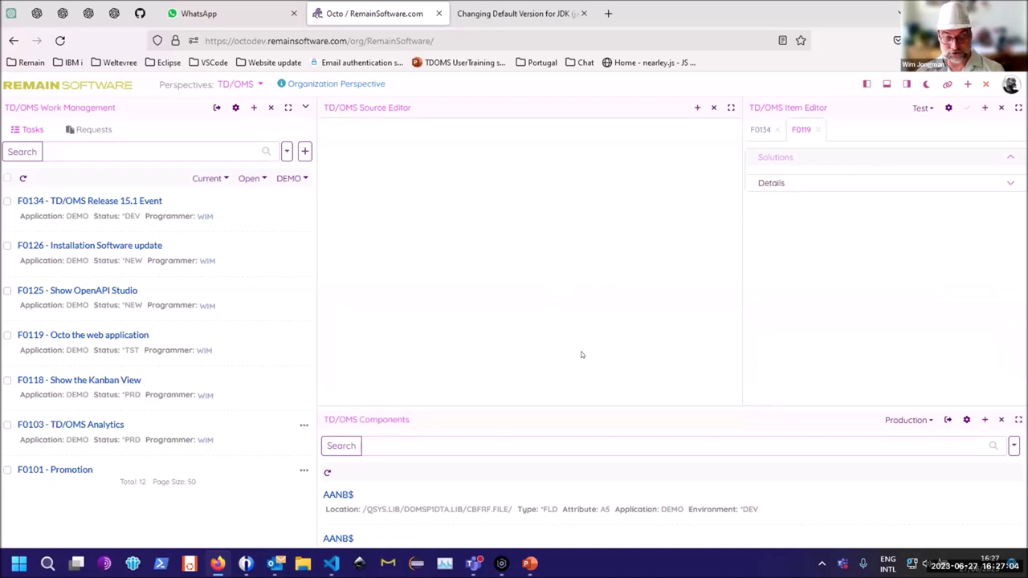
- Switch to the Visual Studio Code Extension Development Host window that shows the Octo dashboard
{"action": "key", "text": "alt+Tab"}
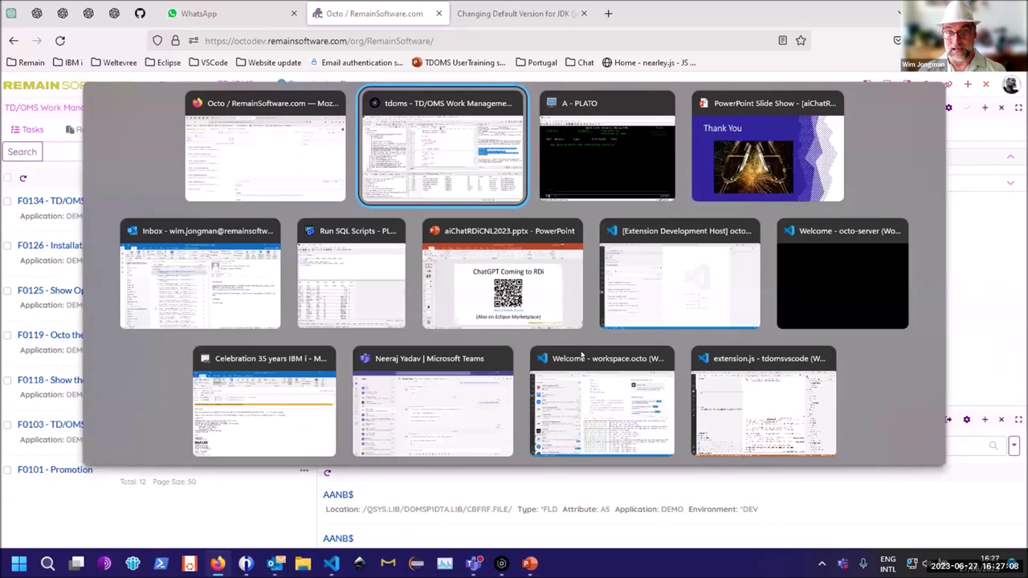
{"action": "key", "text": "alt+Tab"}
{"action": "key", "text": "alt+Tab"}
{"action": "key", "text": "alt+Tab"}
{"action": "key", "text": "alt+Tab"}
{"action": "key", "text": "alt+Tab"}
{"action": "key", "text": "alt+Tab"}
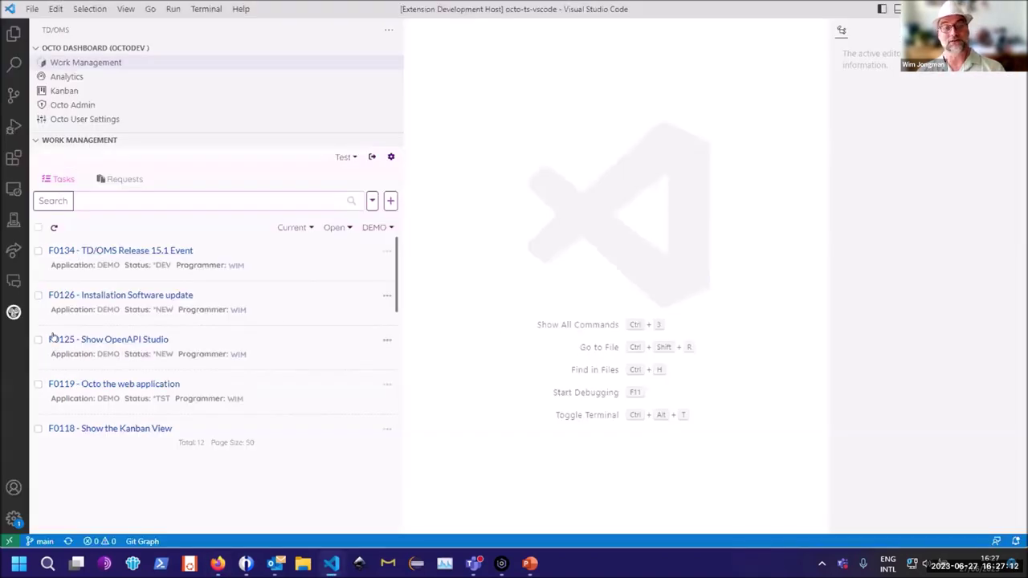
- Open task F0134 from Work Management and sign in to the TD/OMS Item Editor with the username and password
{"action": "left_click", "coordinate": [99, 251]}
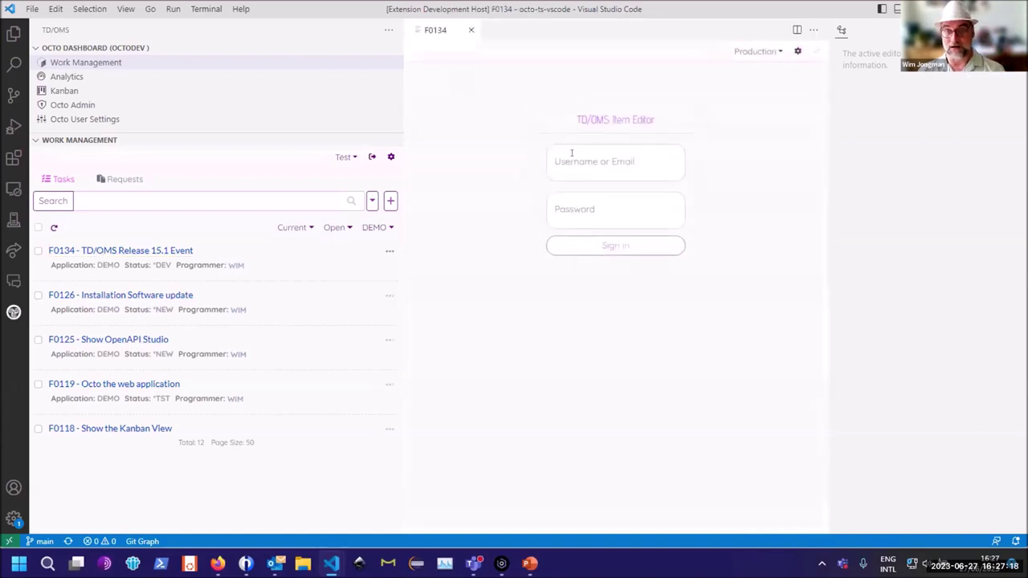
{"action": "left_click", "coordinate": [598, 157]}
{"action": "type", "text": "wim"}
{"action": "key", "text": "Tab"}
{"action": "type", "text": "••••••••"}
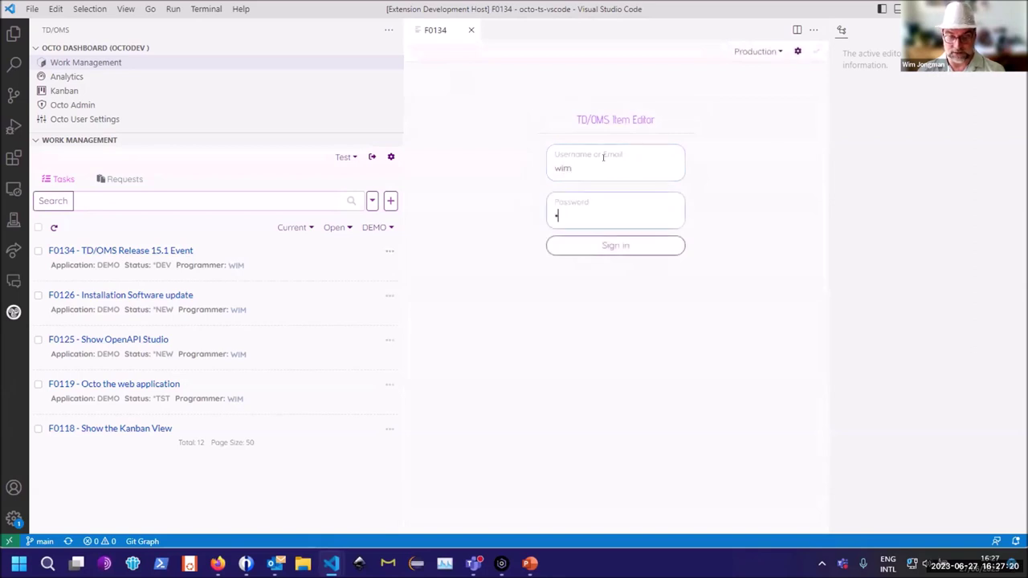
{"action": "key", "text": "Return"}
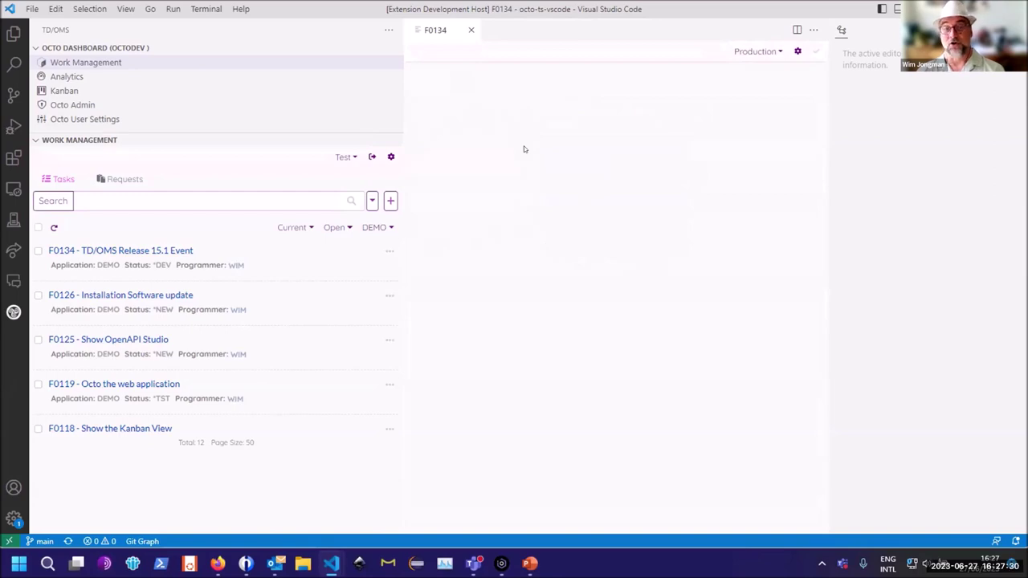
- Switch back to Octo in Firefox and change the perspective from TD/OMS to Kanban
{"action": "key", "text": "alt+Tab"}
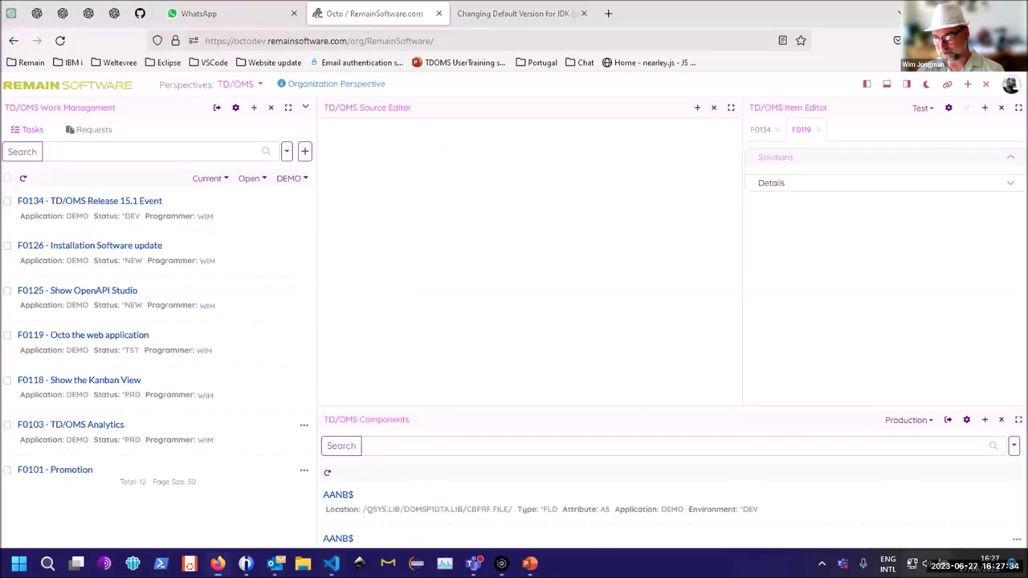
{"action": "left_click", "coordinate": [913, 564]}
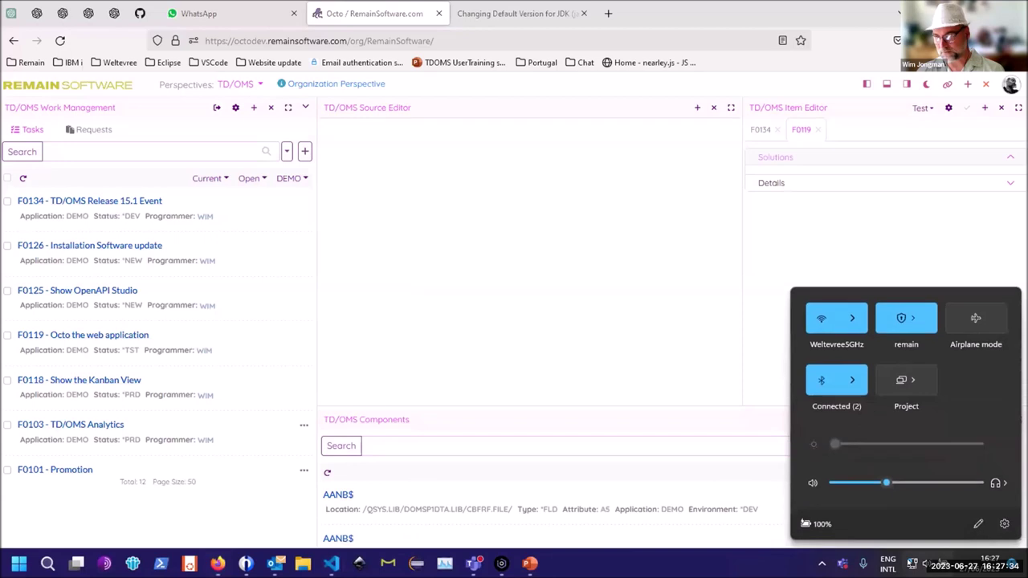
{"action": "left_click", "coordinate": [250, 85]}
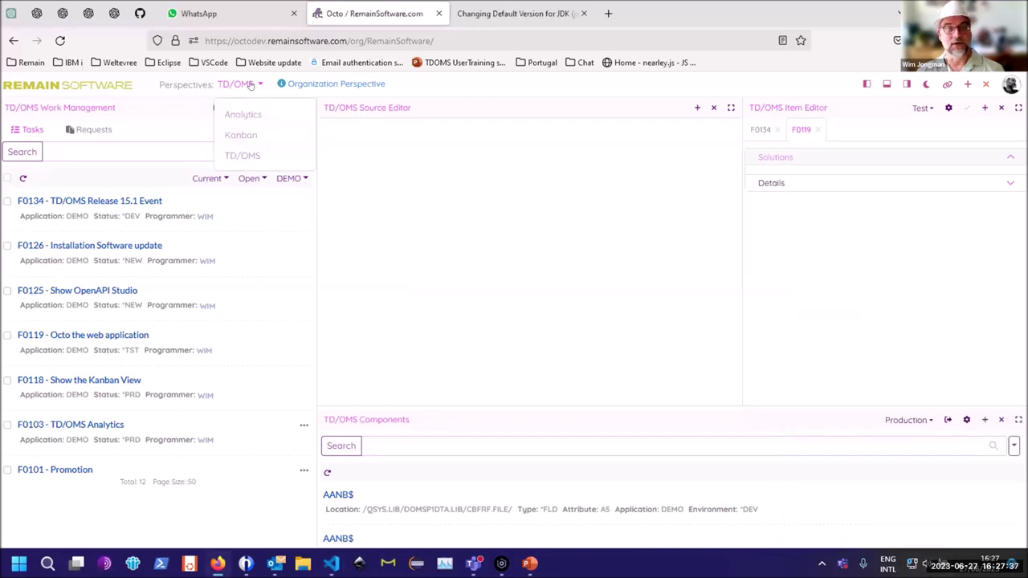
{"action": "left_click", "coordinate": [250, 136]}
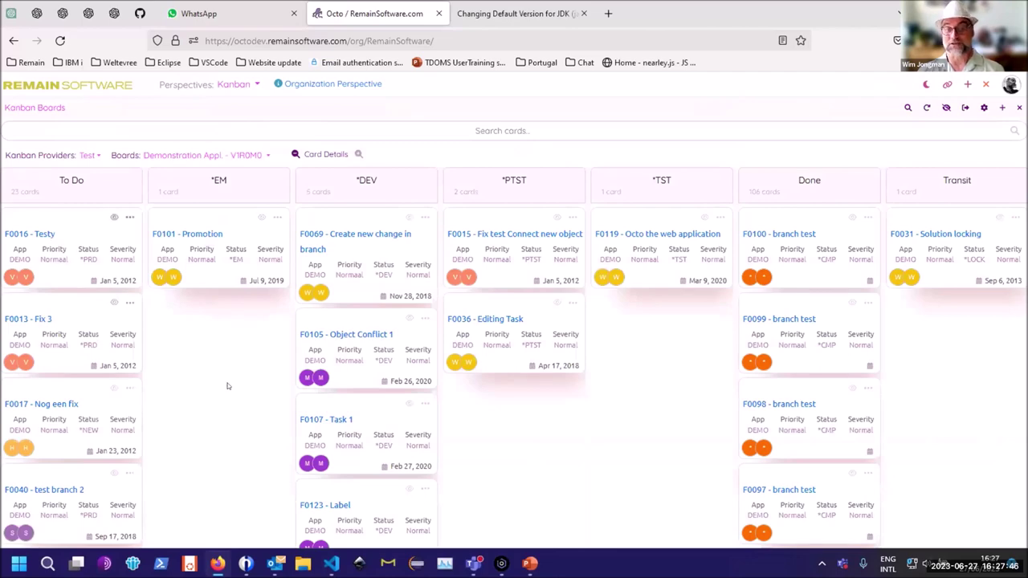
- Move the card "F0134 - TD/OMS Release 15.1 Event" from the *DEV column to *PTST, below F0036
{"action": "scroll", "coordinate": [228, 387], "scroll_direction": "down", "scroll_amount": 3}
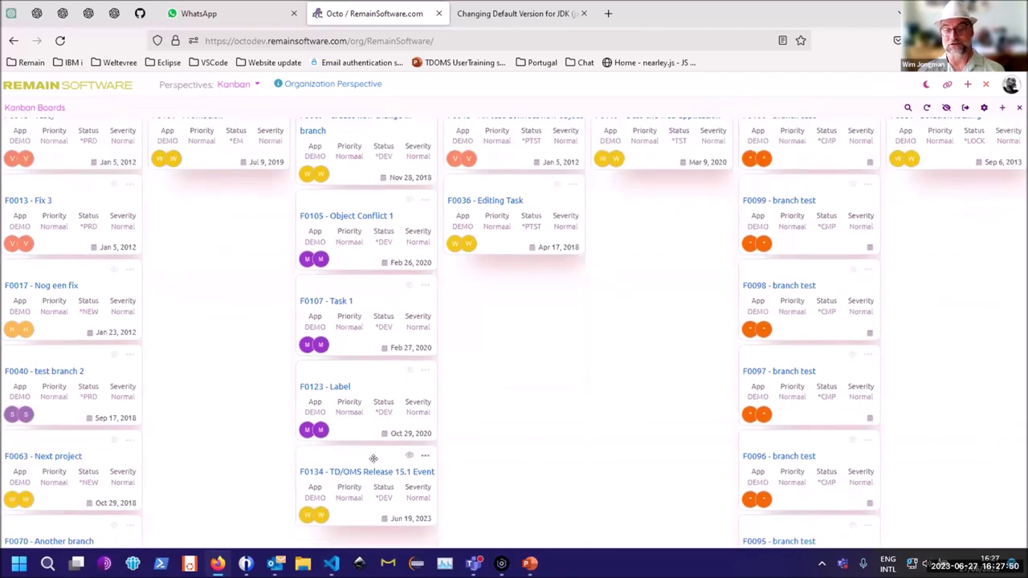
{"action": "left_click_drag", "start_coordinate": [373, 458], "coordinate": [495, 303]}
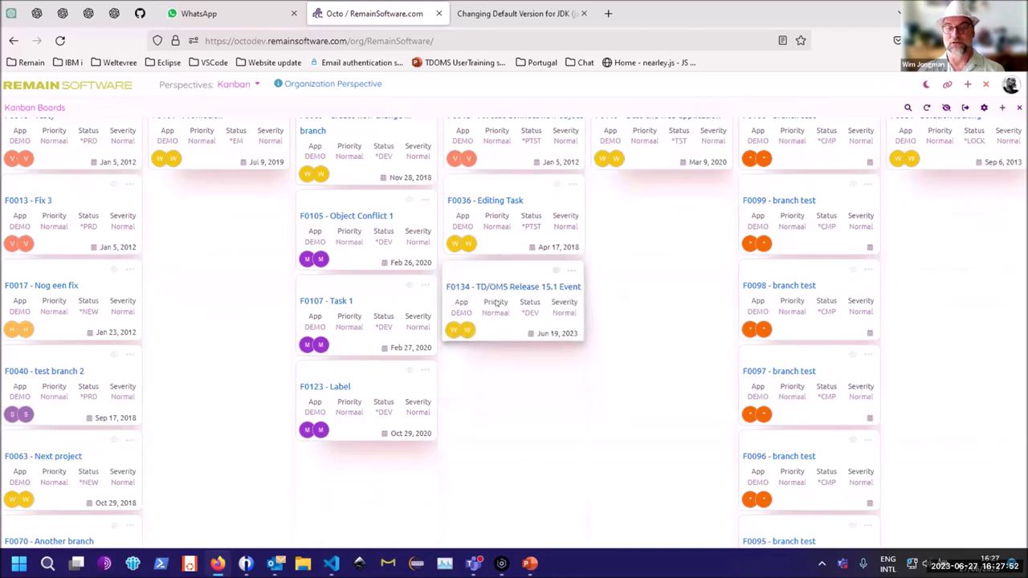